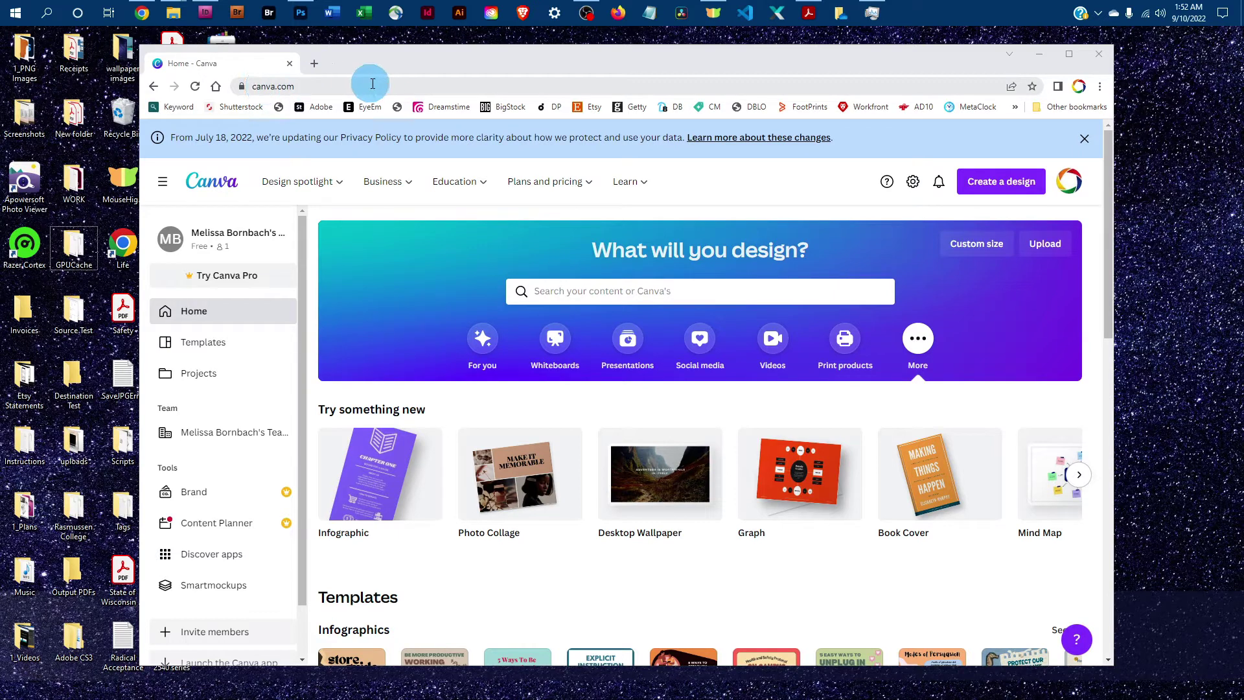
Step: Create a new custom-size blank design 3600 px wide by 2400 px high
left_click(997, 188)
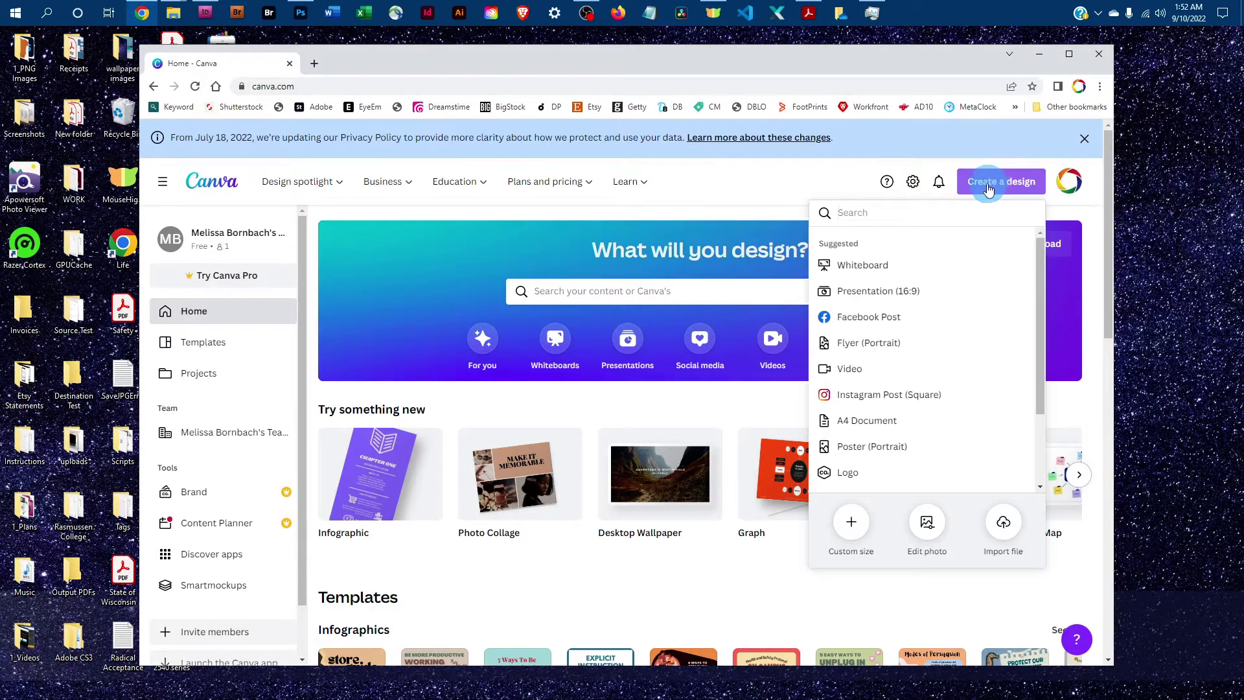
left_click(850, 534)
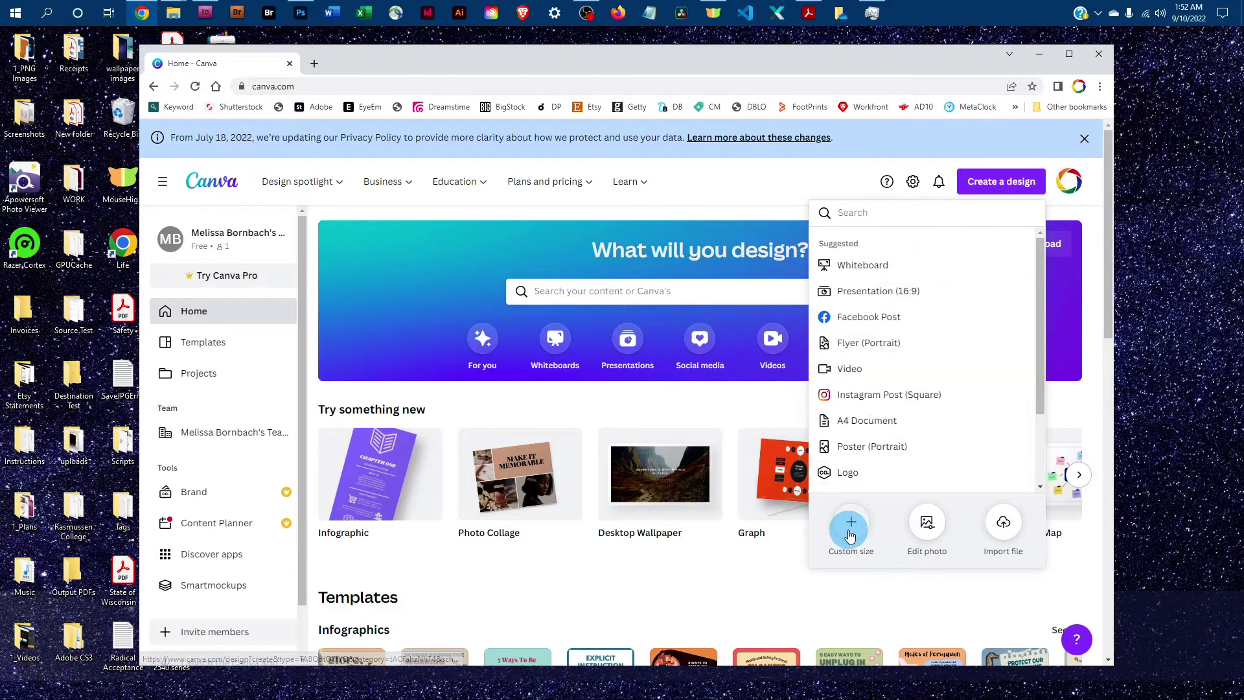
left_click(849, 525)
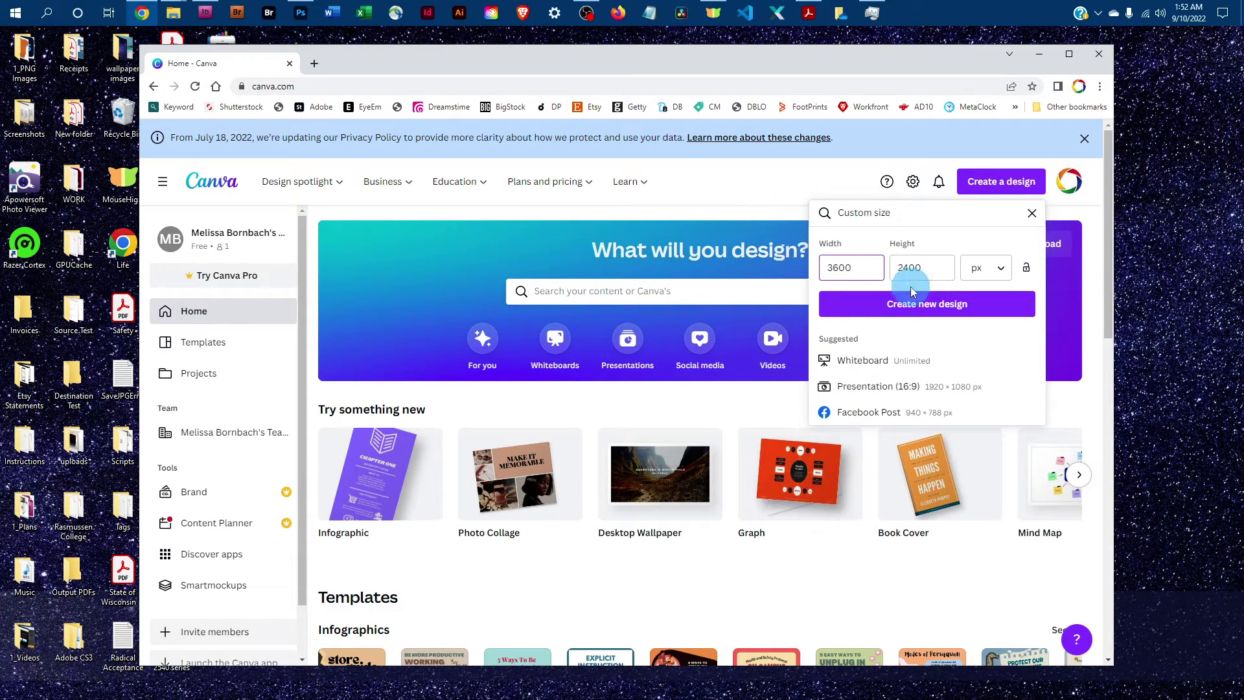
left_click(924, 308)
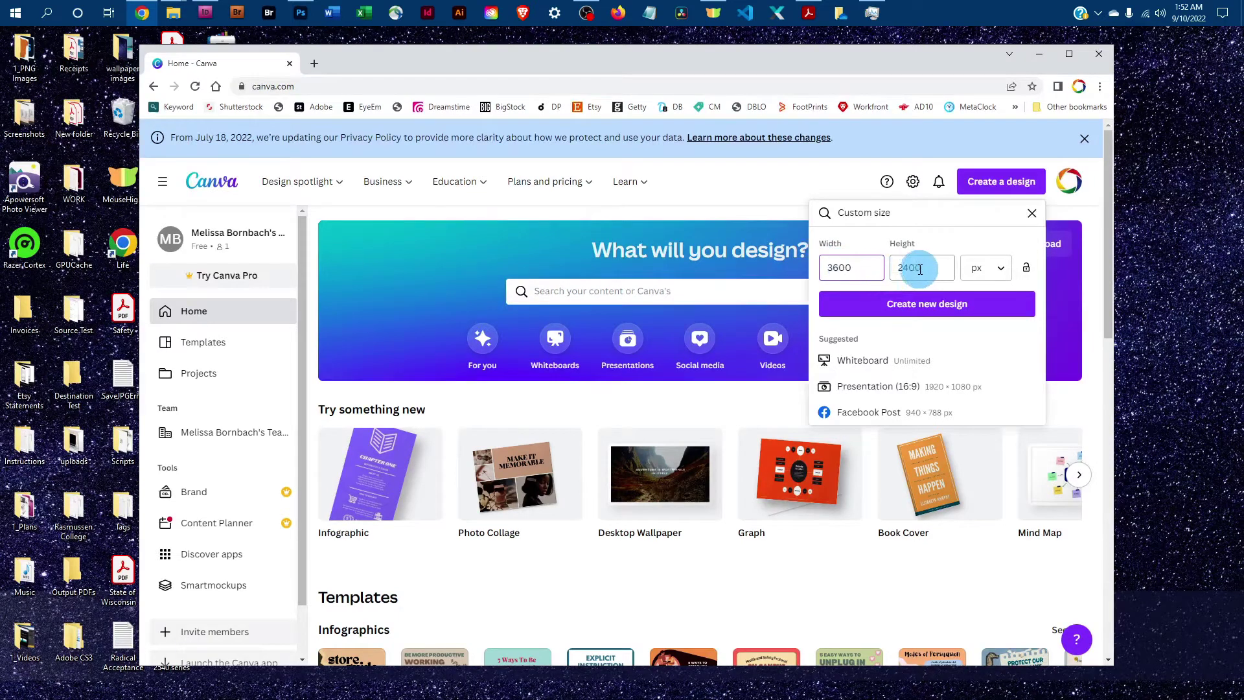
left_click(937, 308)
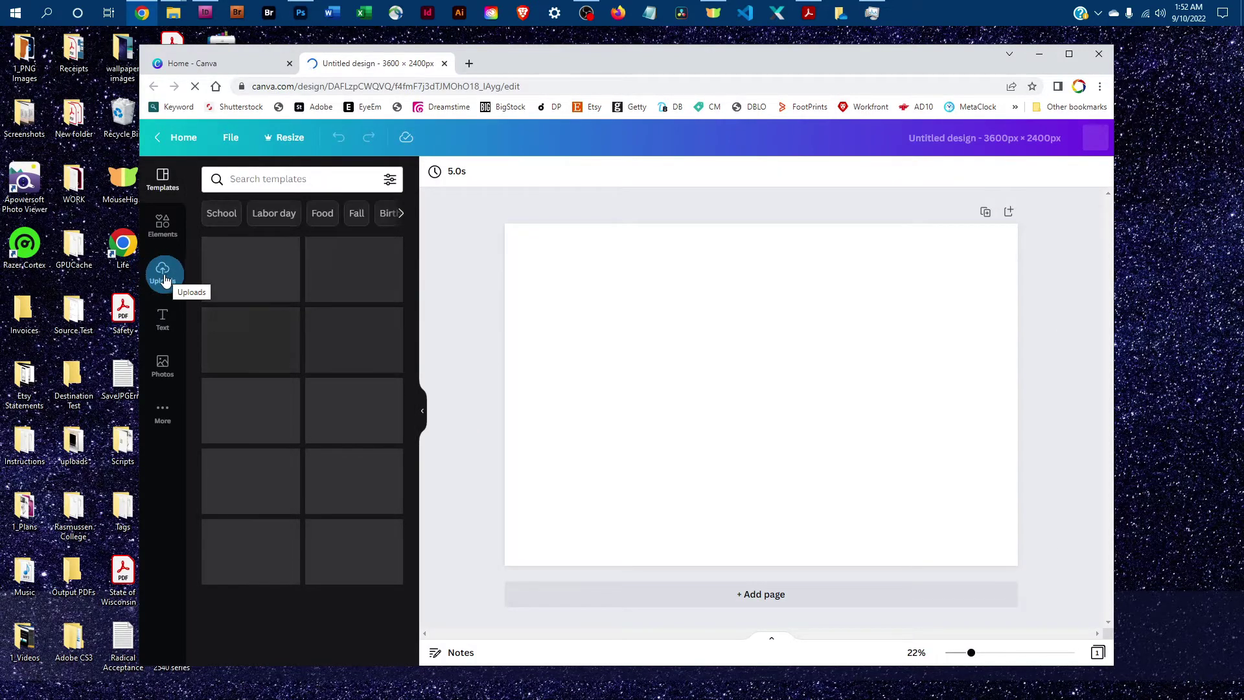
Step: Upload the WhiteWood mockup from the 1_Art > 5x7CardEnvelopeMockup_6BG_JPG folder
left_click(162, 279)
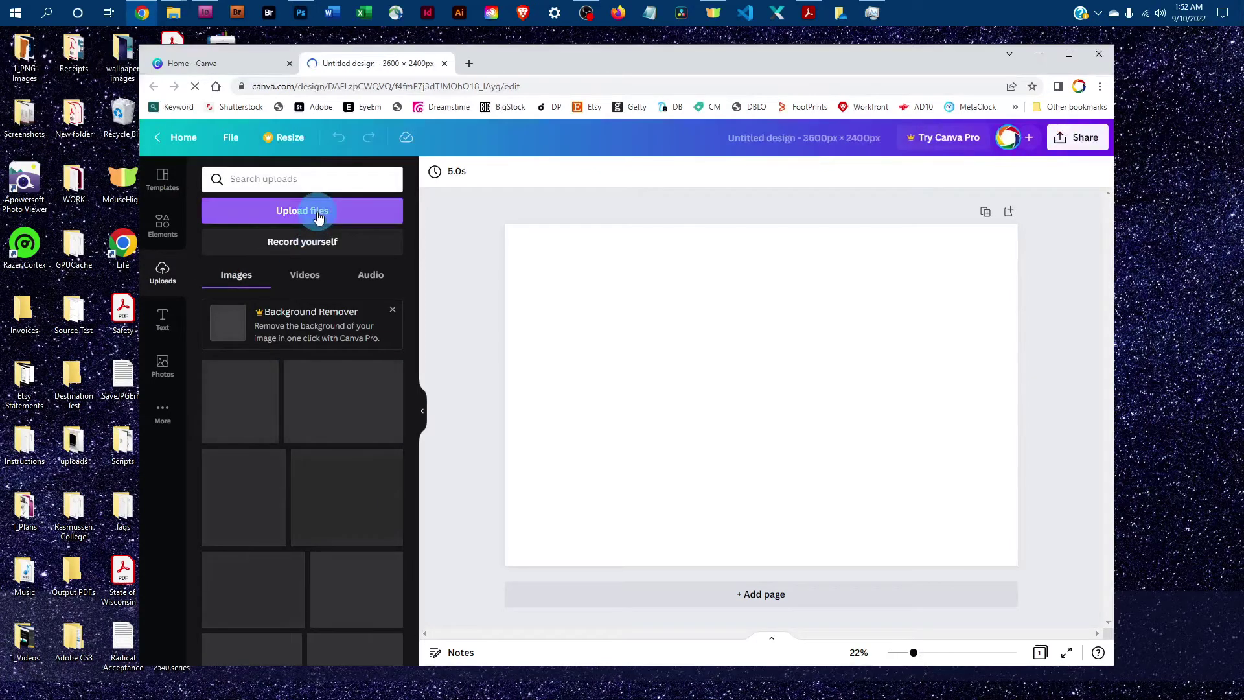
left_click(318, 217)
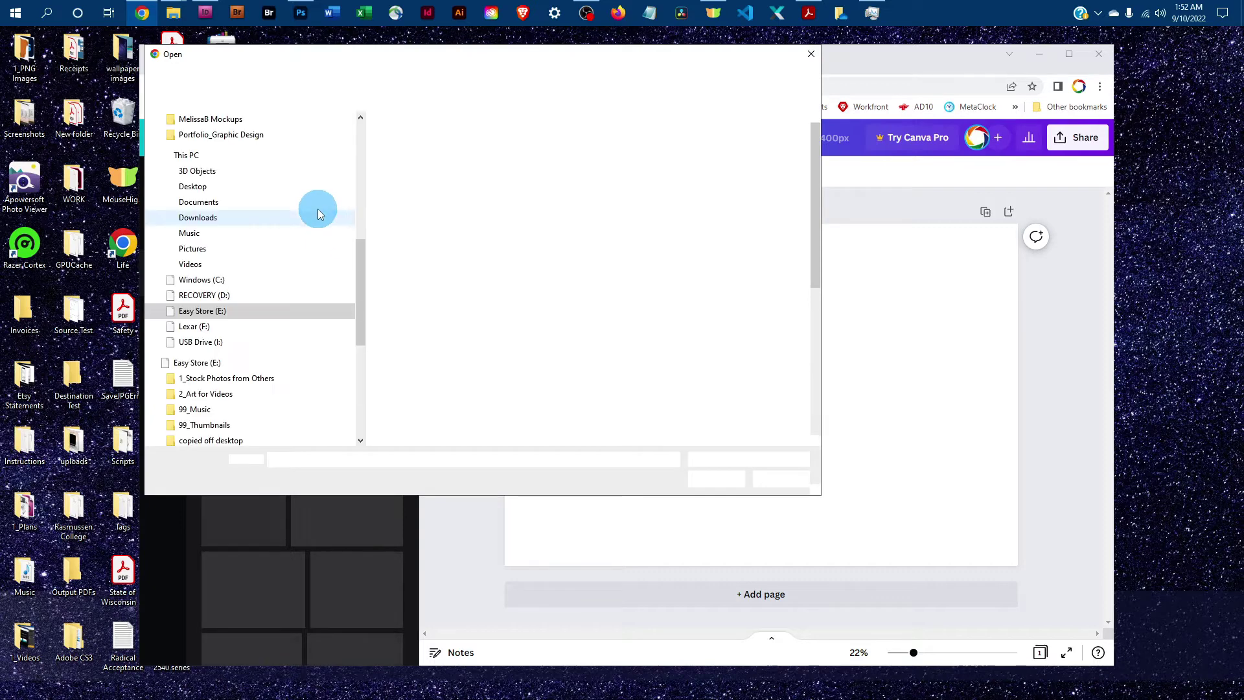
scroll(306, 297, "up", 3)
scroll(306, 306, "down", 3)
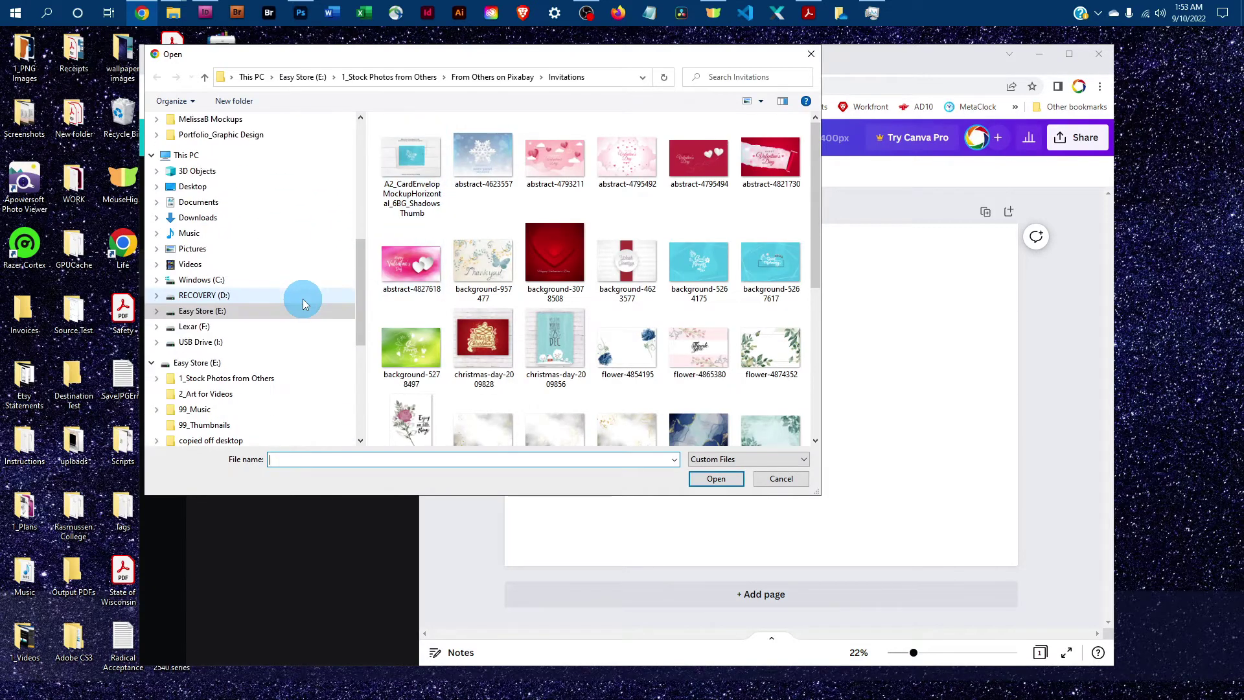
scroll(302, 305, "down", 1)
scroll(302, 296, "up", 2)
scroll(277, 253, "up", 3)
scroll(264, 223, "up", 3)
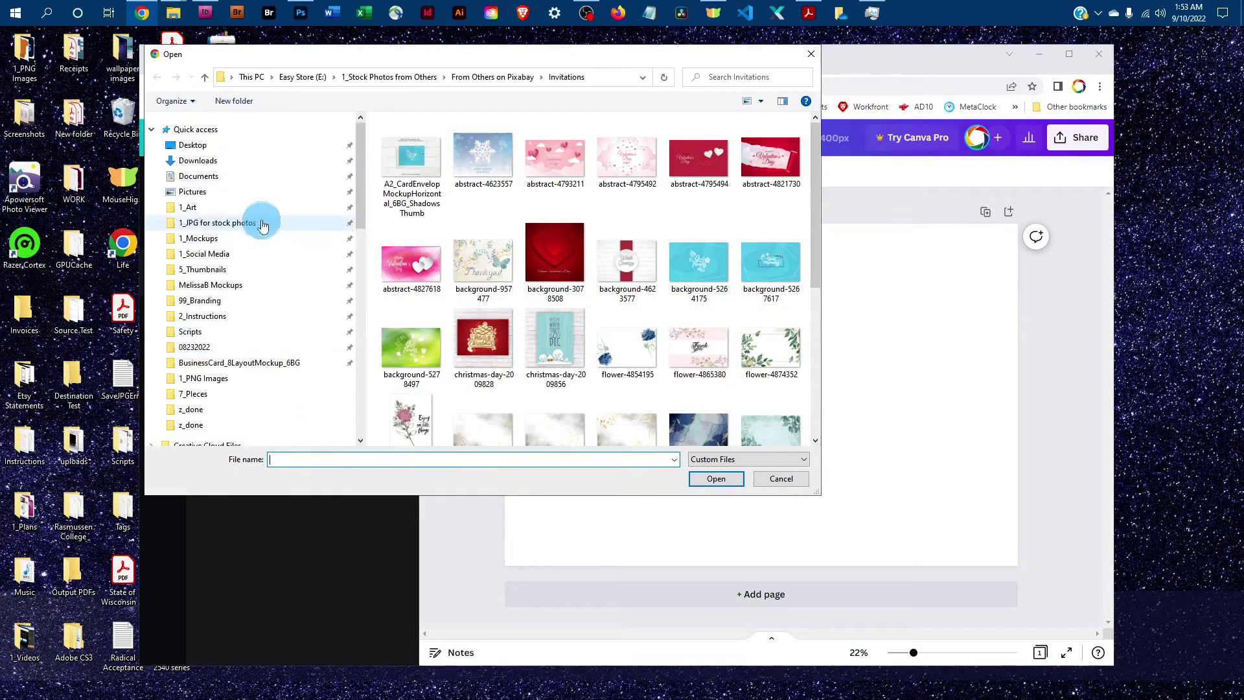
left_click(190, 208)
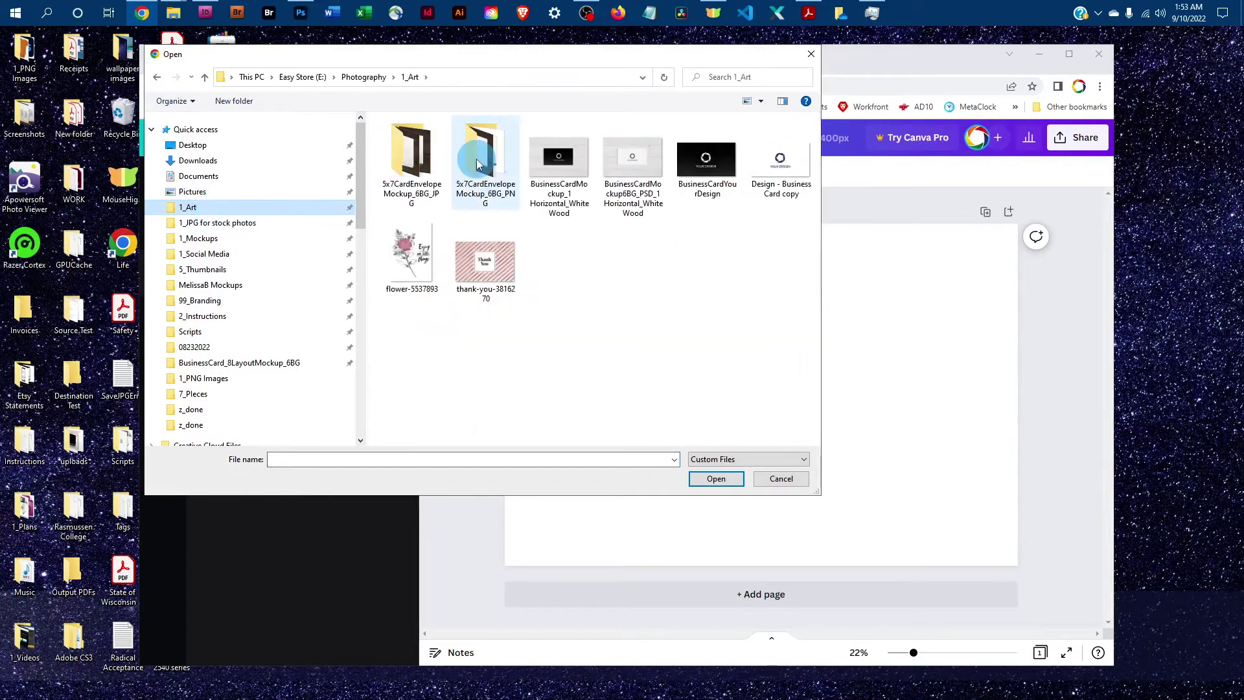
double_click(411, 153)
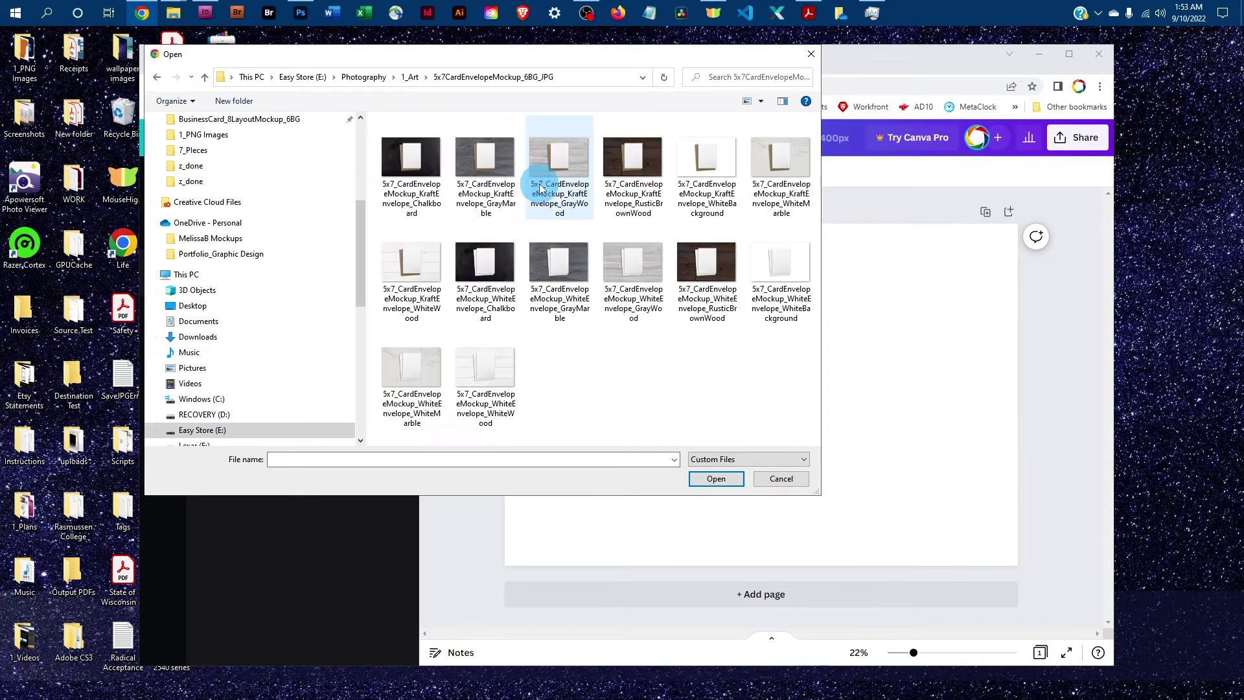
left_click(488, 379)
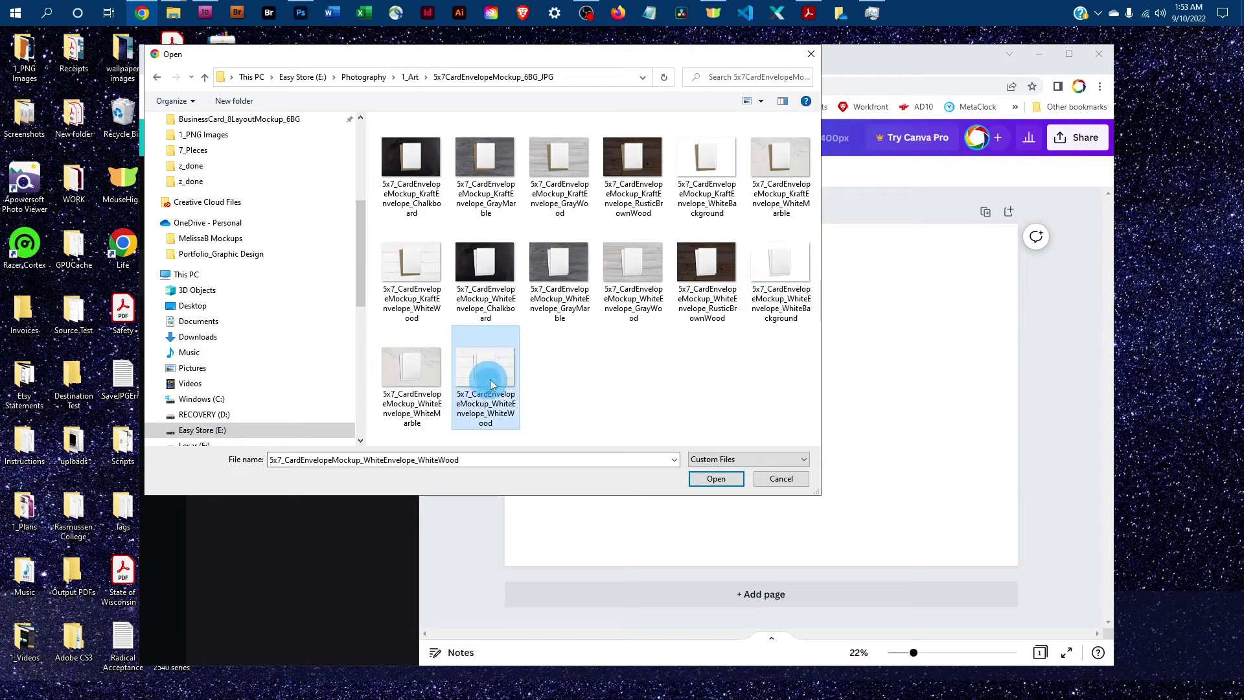
left_click(724, 480)
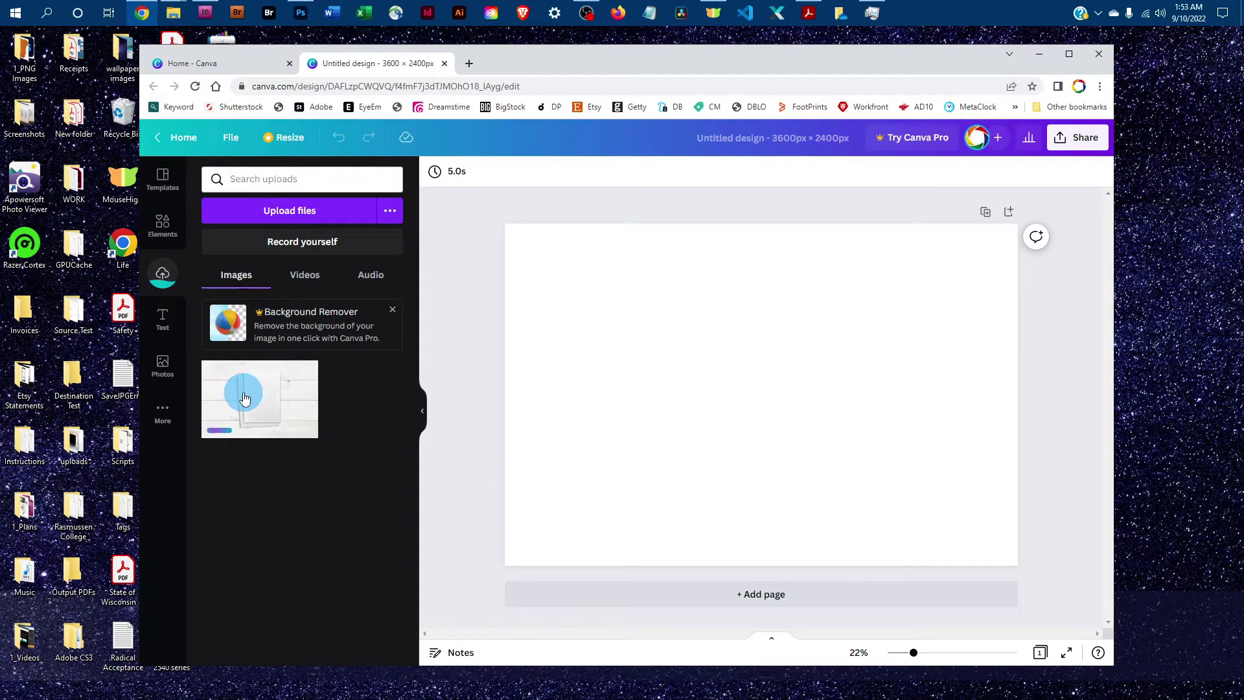
Step: Drag the uploaded white-wood envelope mockup onto the page as its full background
left_click_drag(249, 397, 743, 362)
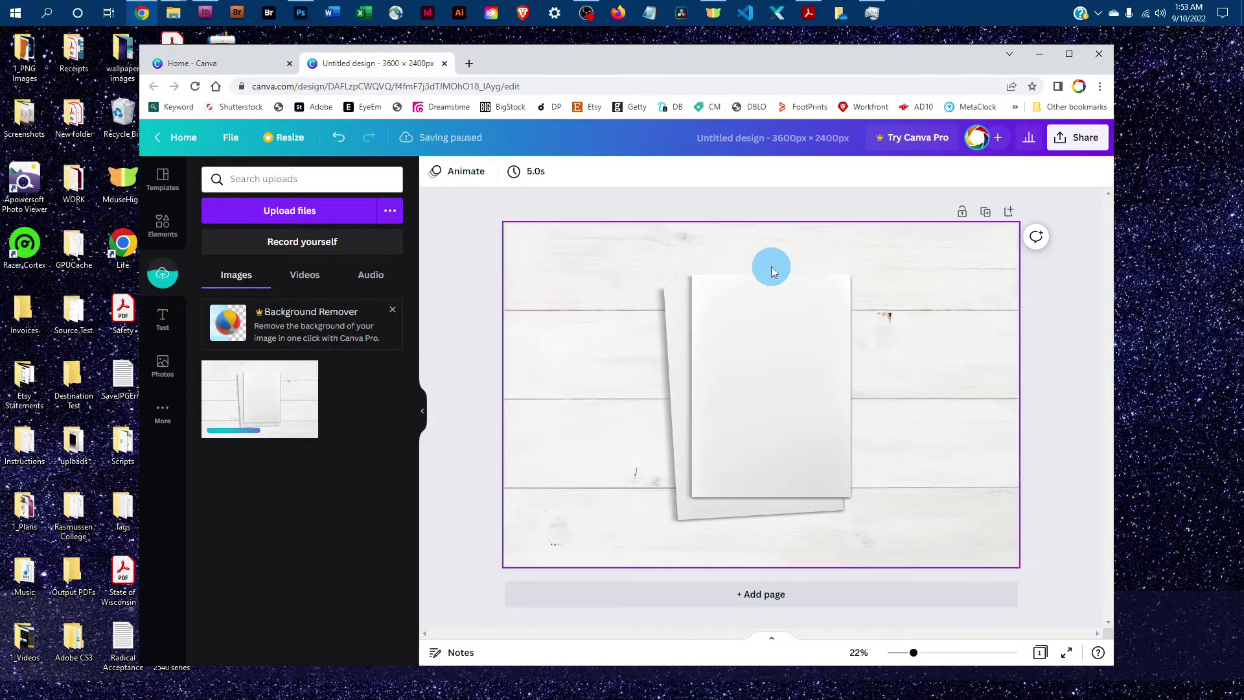
Step: Upload flower-5537893 and the striped Thank You image from the 1_Art folder
left_click(276, 210)
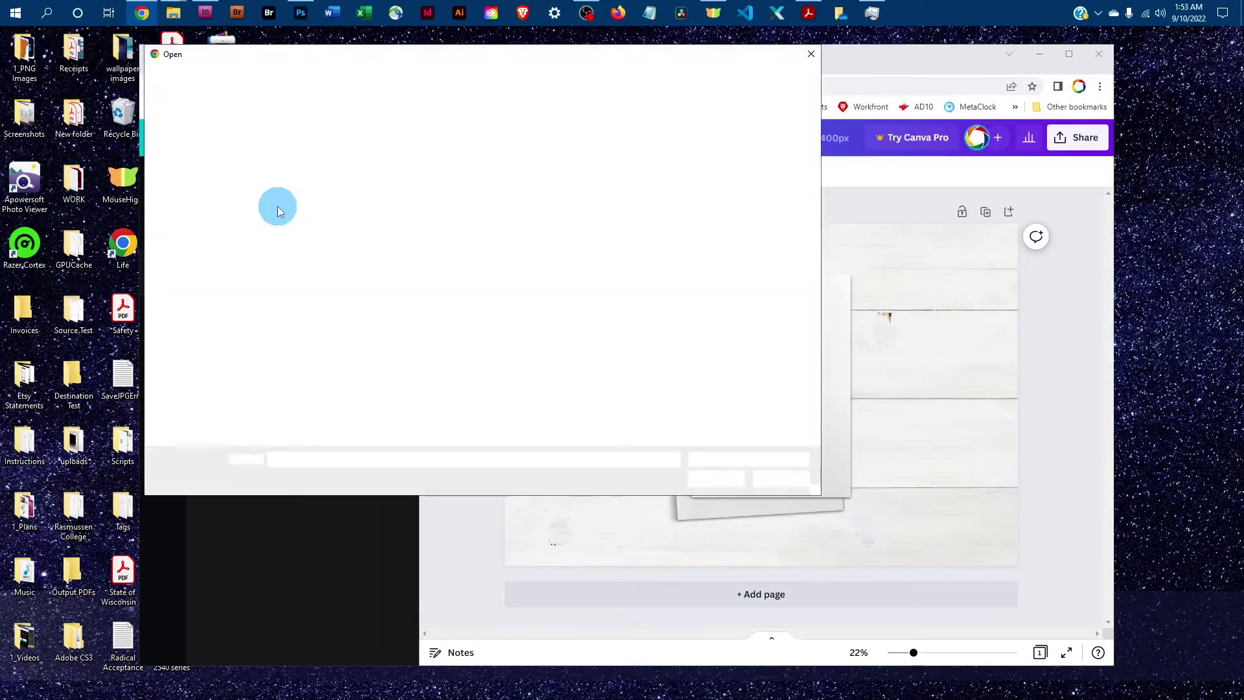
scroll(271, 248, "up", 5)
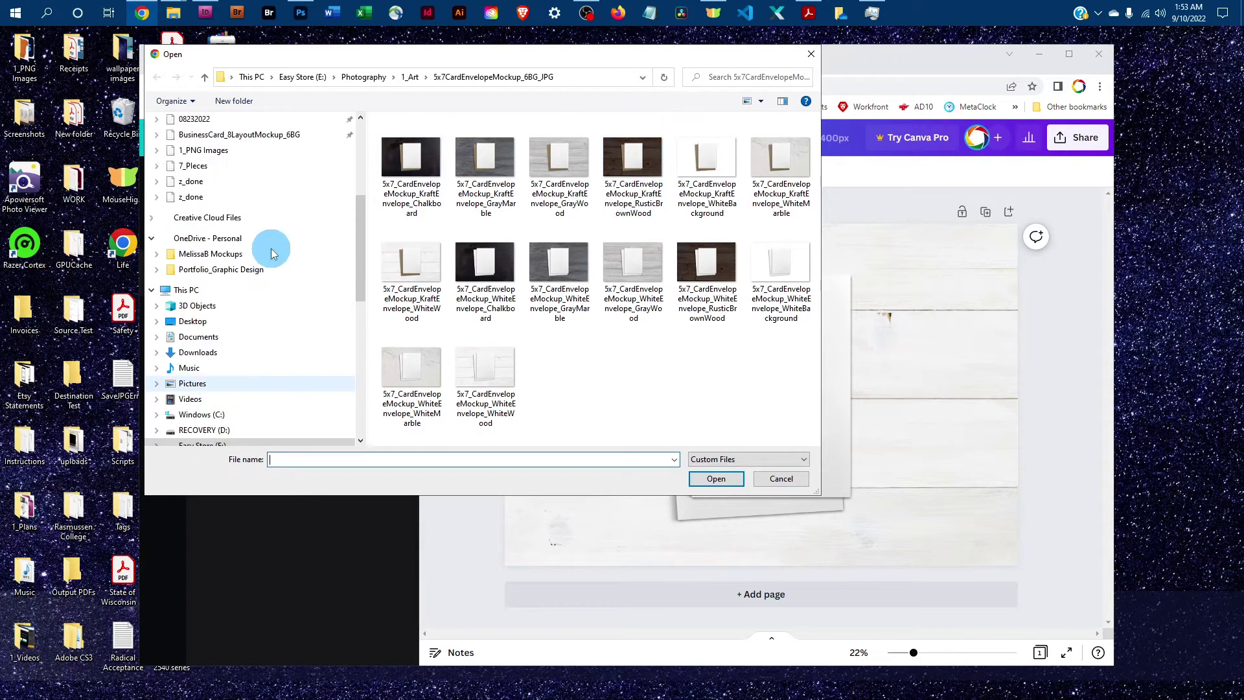
scroll(281, 242, "up", 5)
scroll(247, 210, "up", 5)
left_click(236, 204)
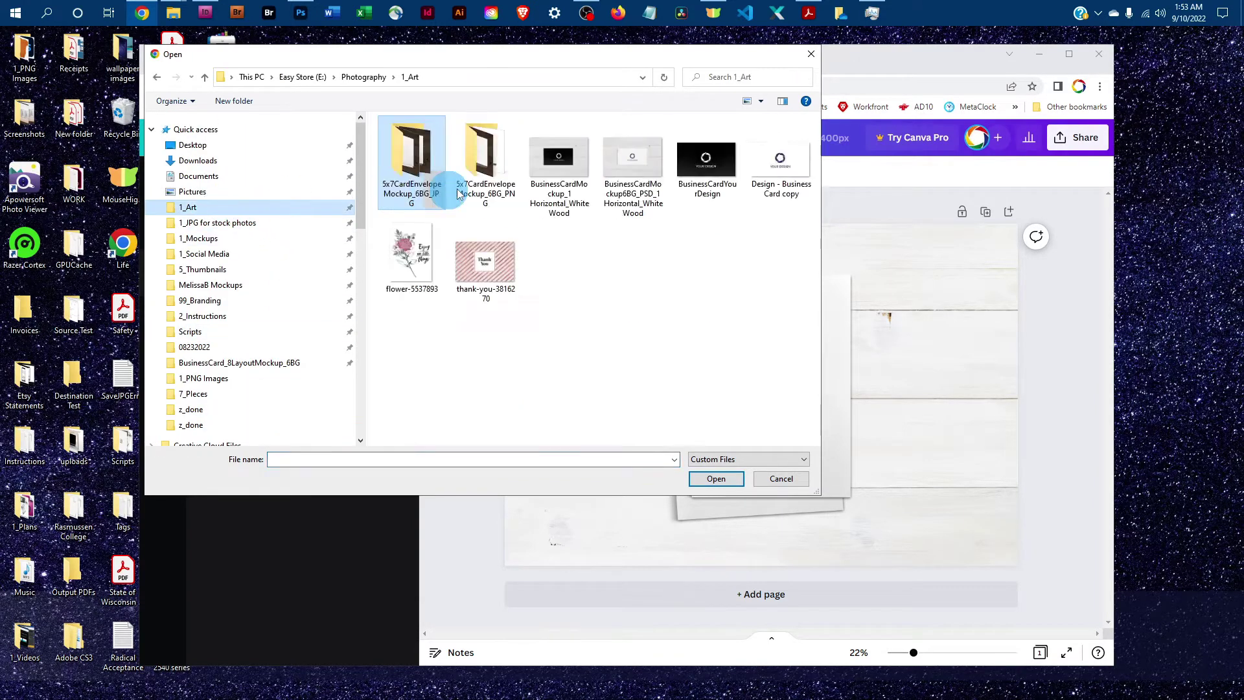
left_click(410, 258)
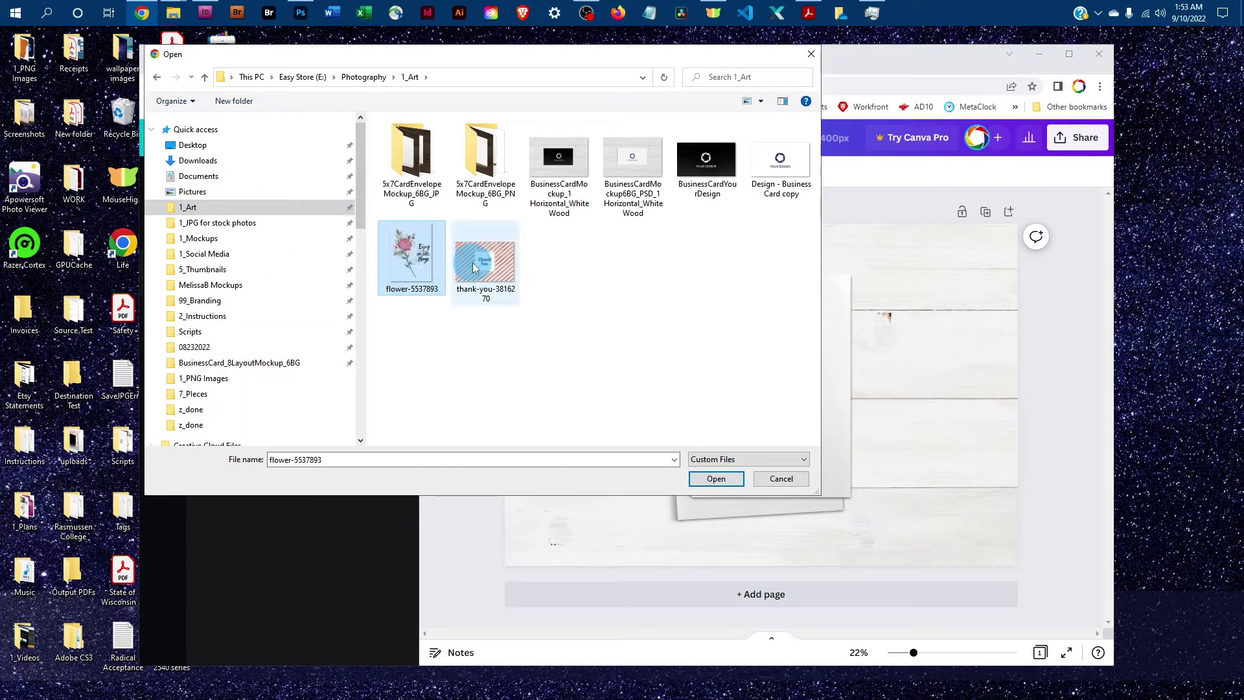
left_click(714, 480)
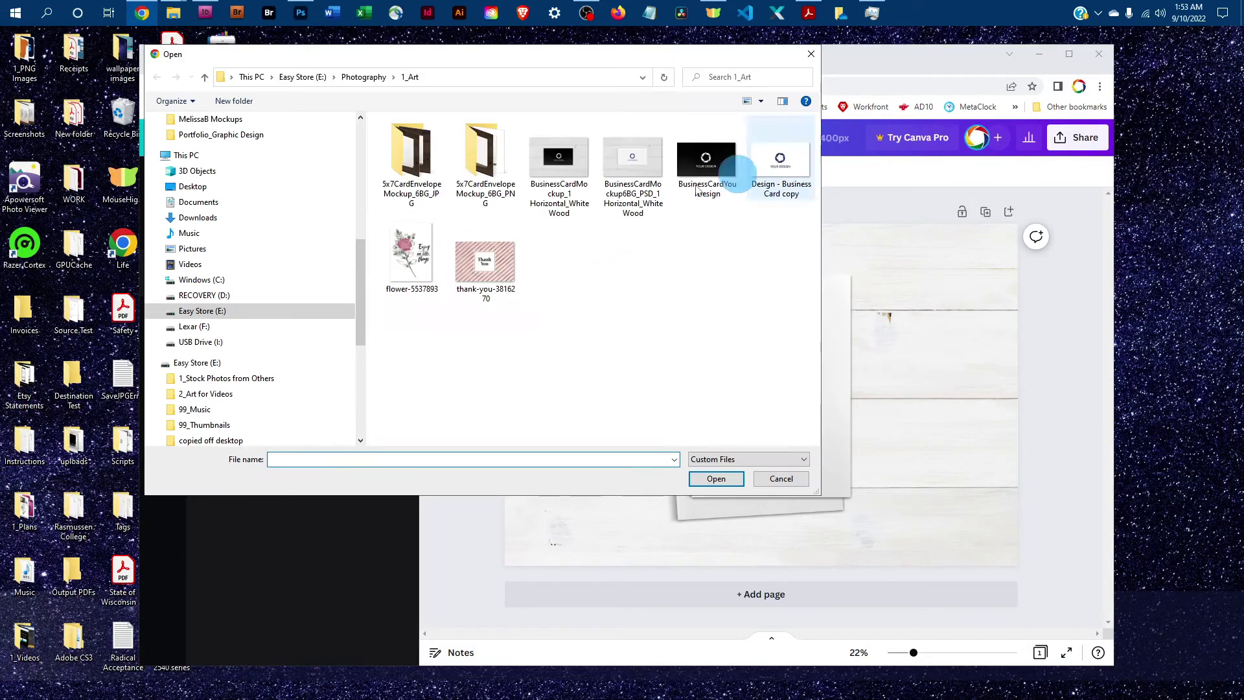
left_click(485, 264)
left_click(718, 481)
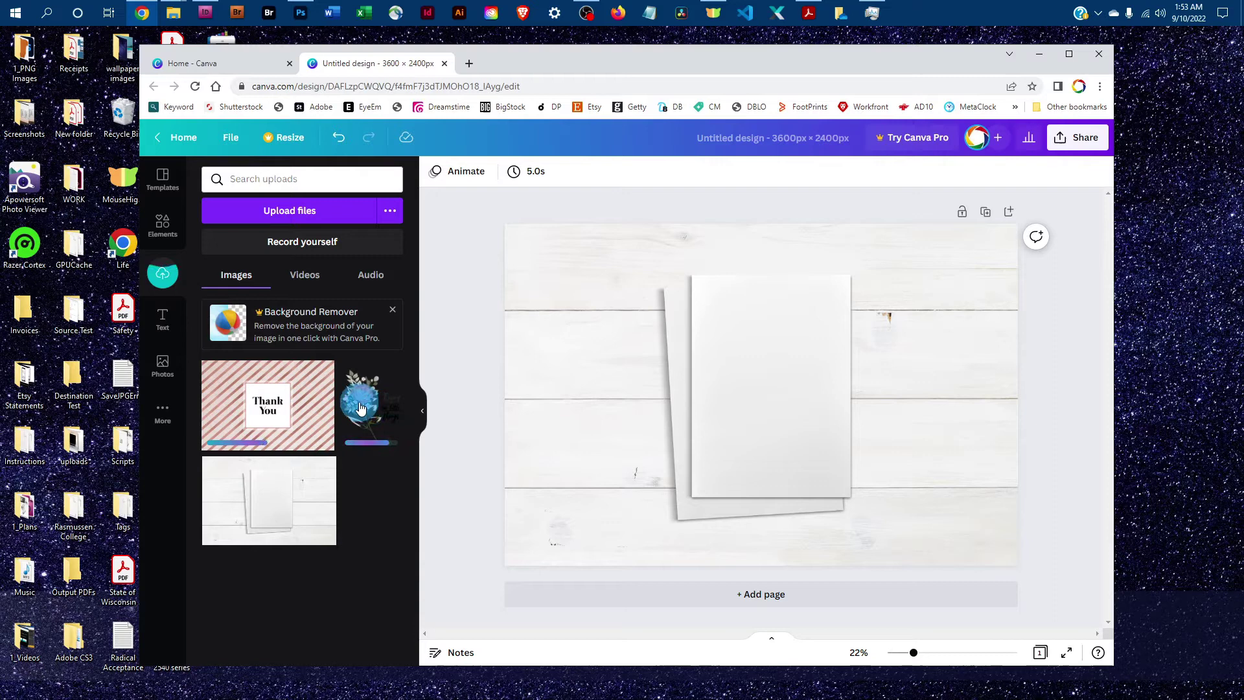
mouse_move(359, 408)
left_mouse_down()
mouse_move(762, 383)
mouse_move(740, 337)
mouse_move(784, 371)
left_mouse_up()
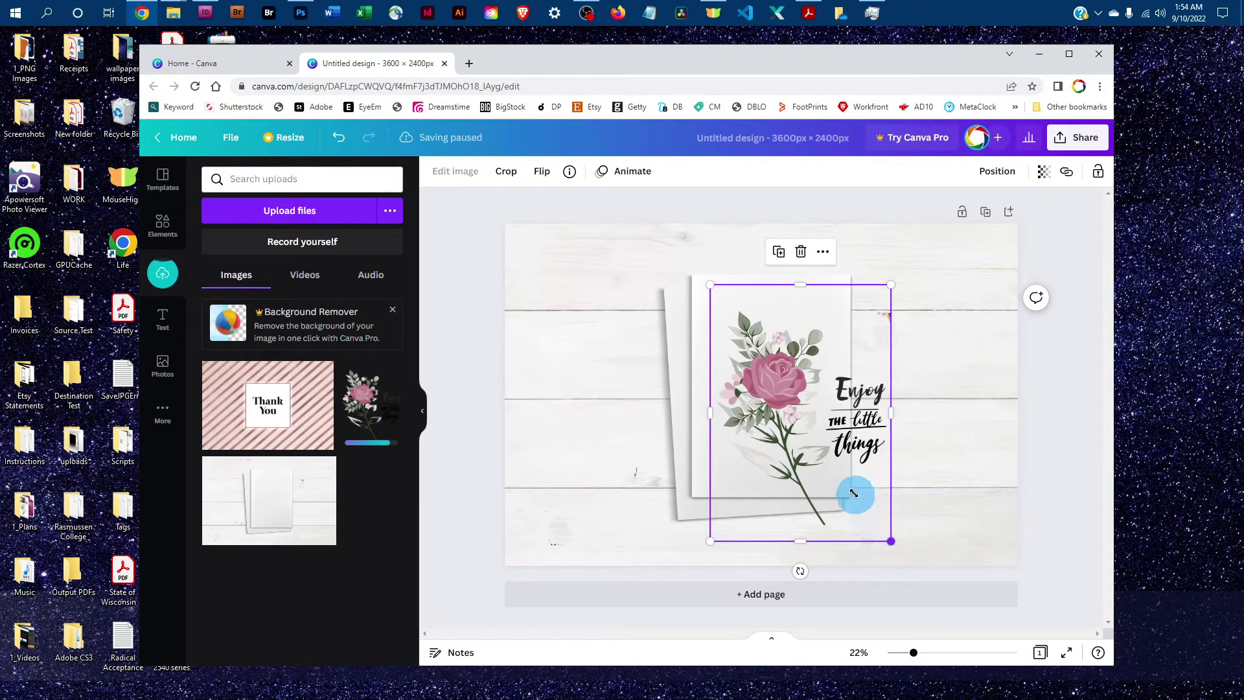
left_click_drag(854, 494, 845, 479)
left_click(773, 355)
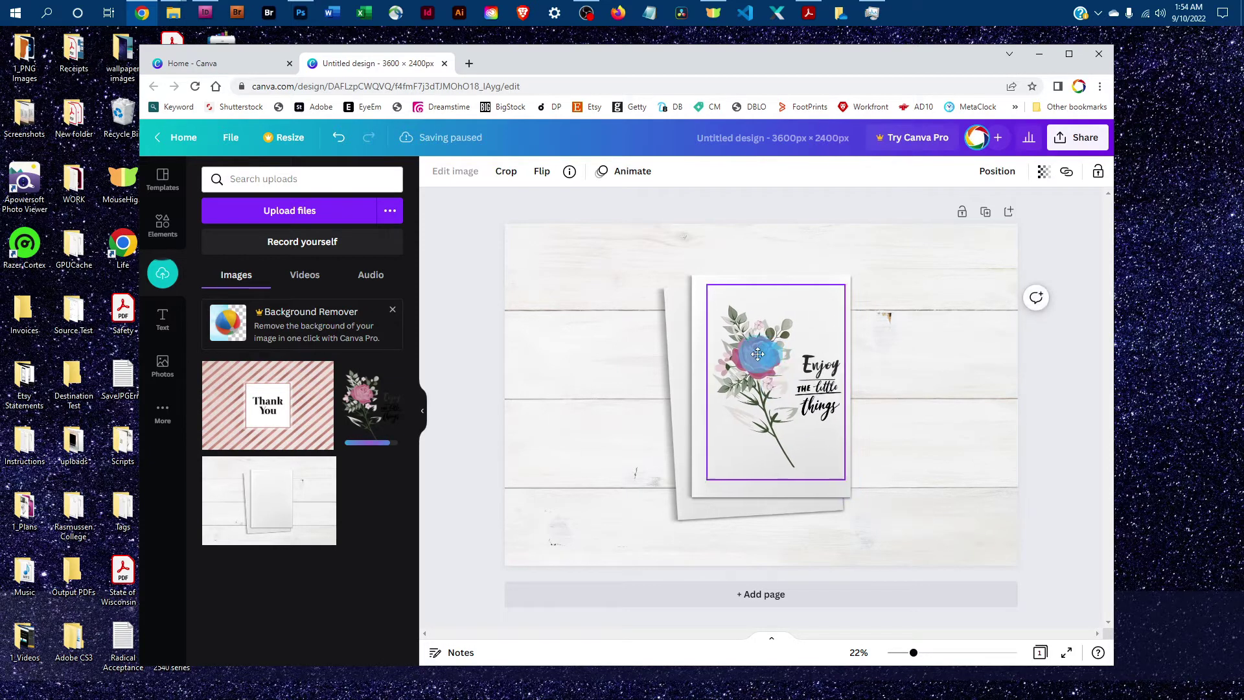
left_click_drag(758, 354, 750, 355)
left_click(1046, 394)
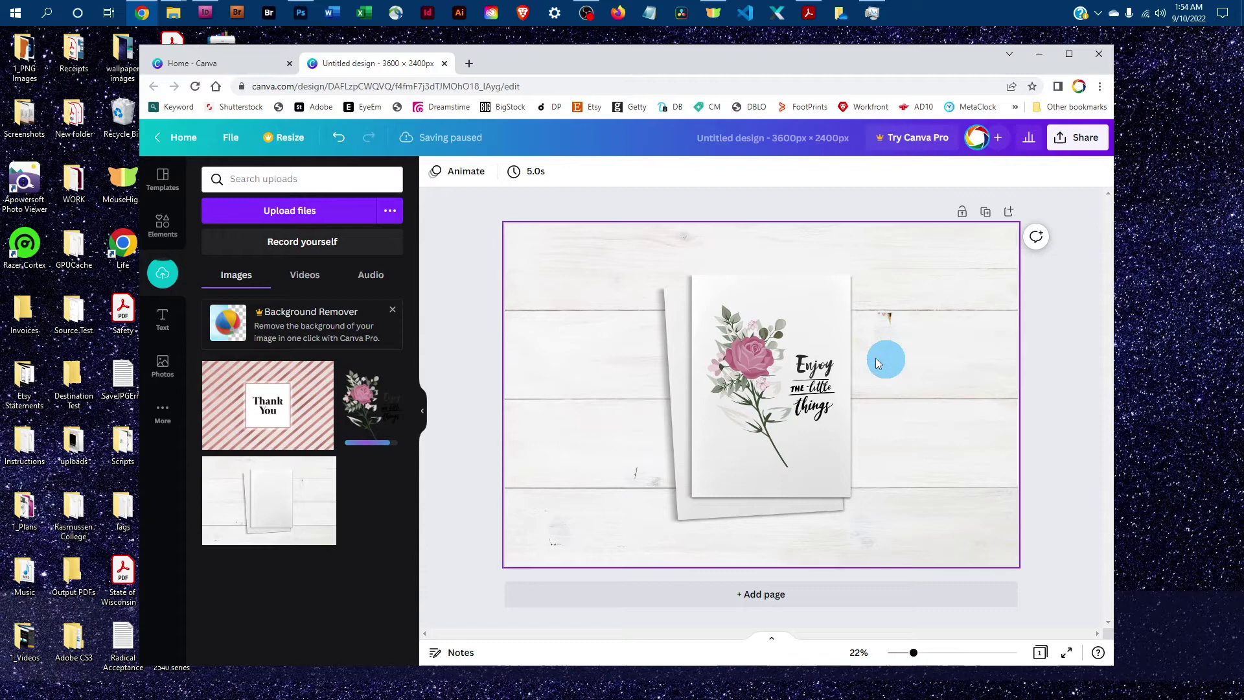
left_click(790, 358)
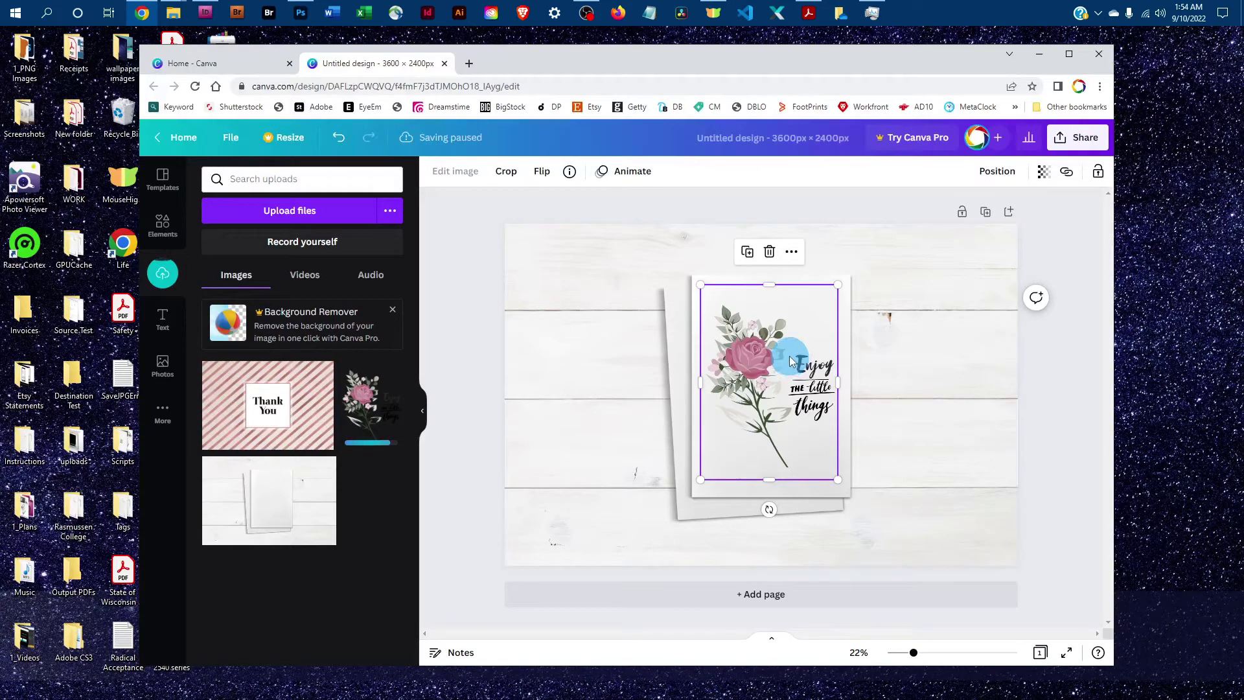
Step: Remove the floral image, then place the striped Thank You image and shrink it slightly
left_click_drag(772, 315, 362, 472)
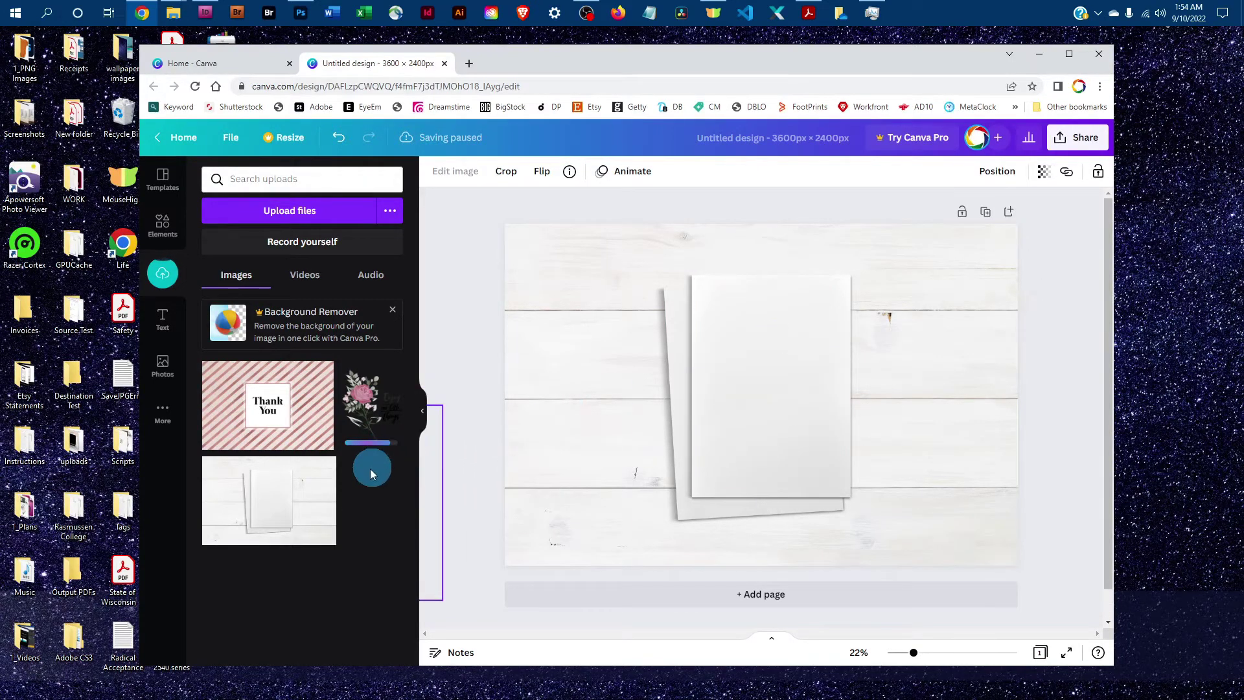
mouse_move(243, 394)
left_mouse_down()
mouse_move(722, 353)
mouse_move(634, 300)
mouse_move(635, 311)
left_mouse_up()
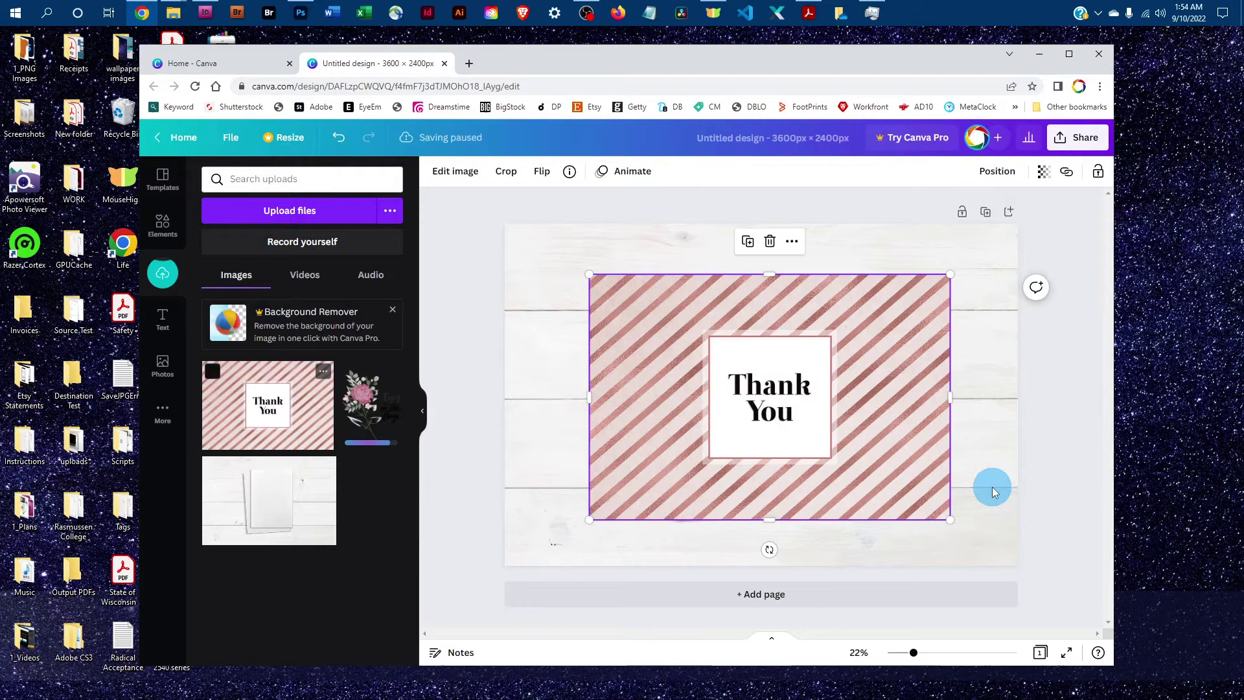
left_click_drag(950, 521, 919, 500)
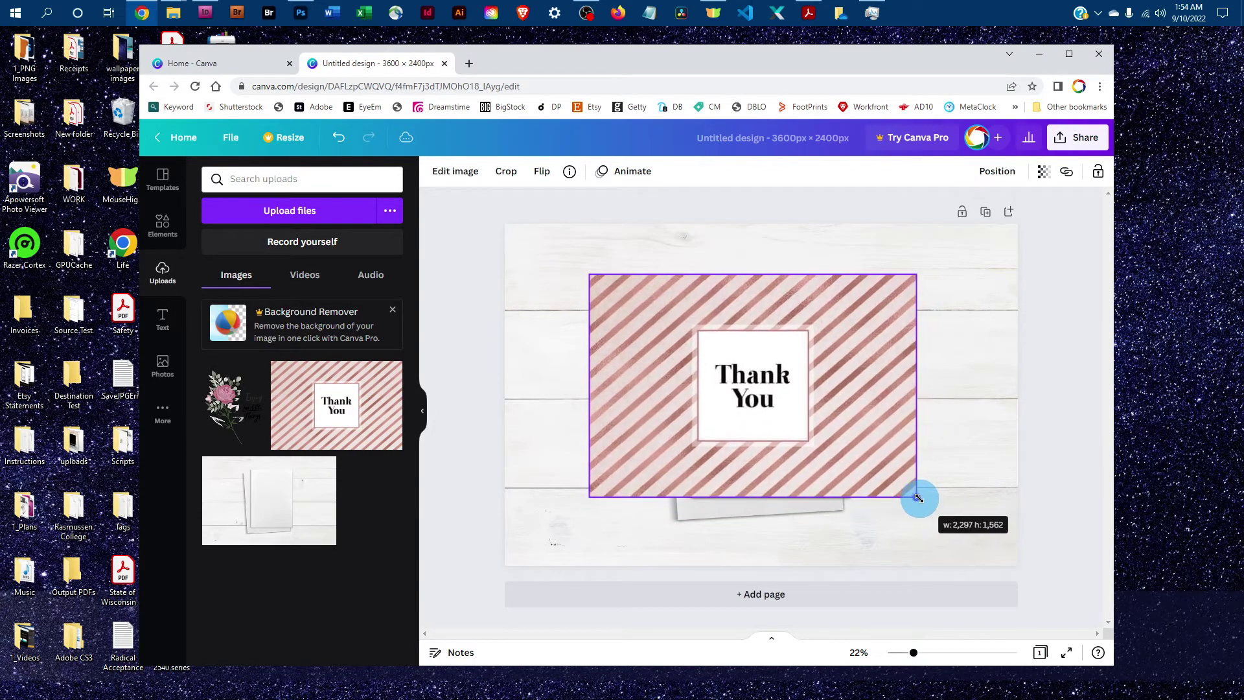
left_click_drag(919, 500, 918, 496)
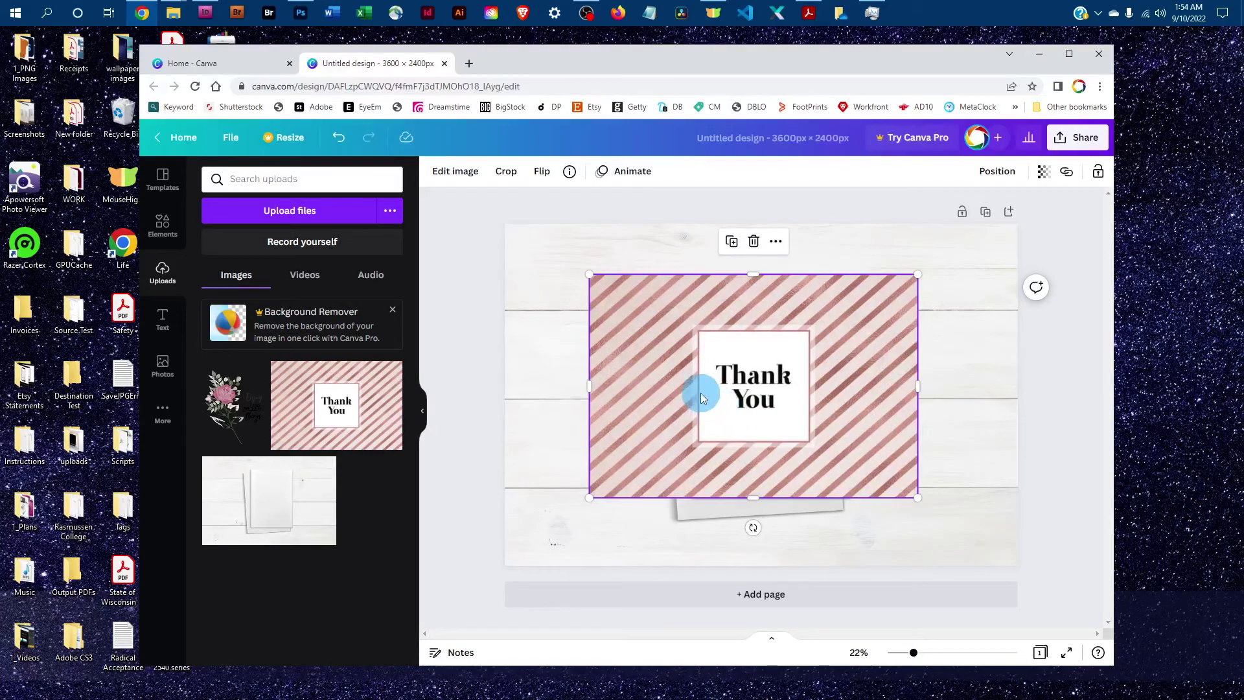
Step: Crop the Thank You image's left and right sides to the card, centring the Thank You box
left_click(505, 177)
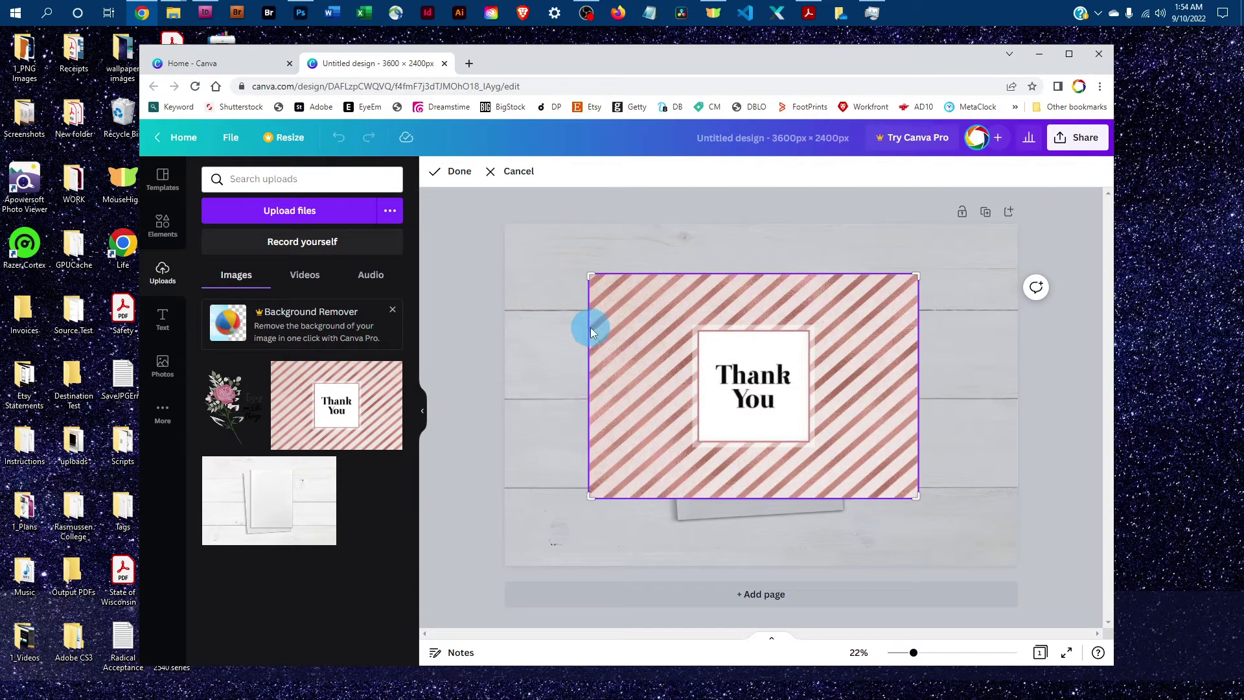
mouse_move(589, 273)
left_mouse_down()
mouse_move(702, 280)
mouse_move(692, 275)
left_mouse_up()
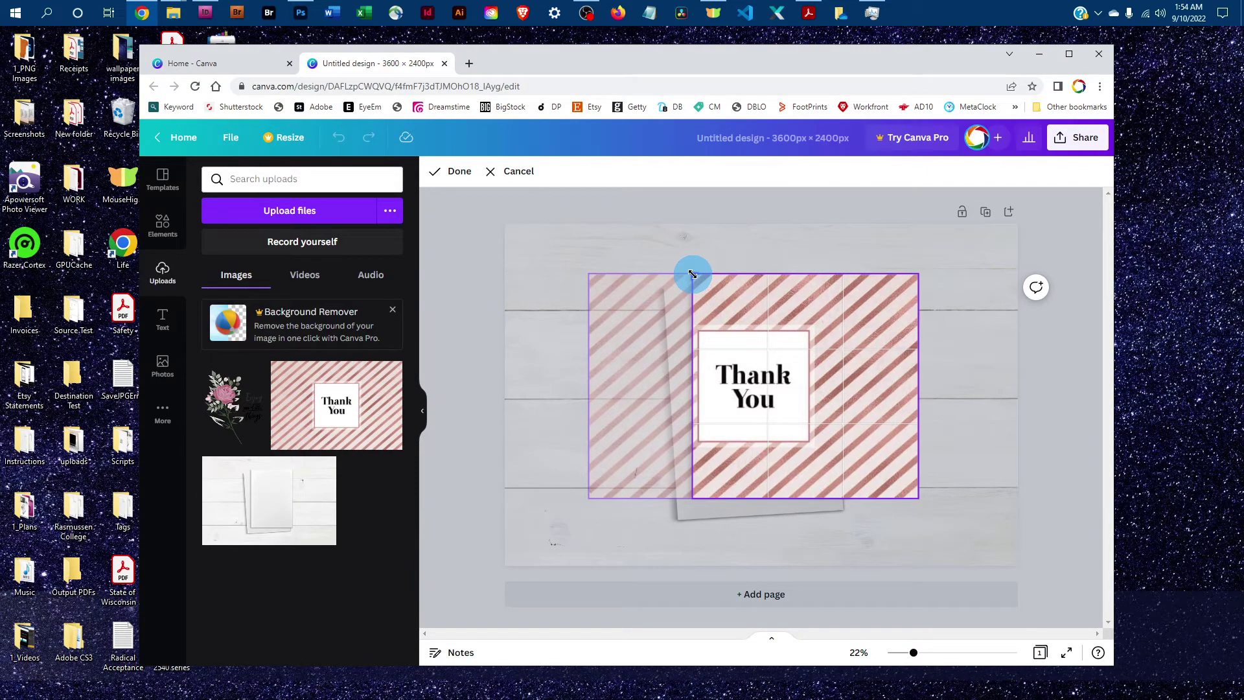
left_click_drag(692, 275, 692, 275)
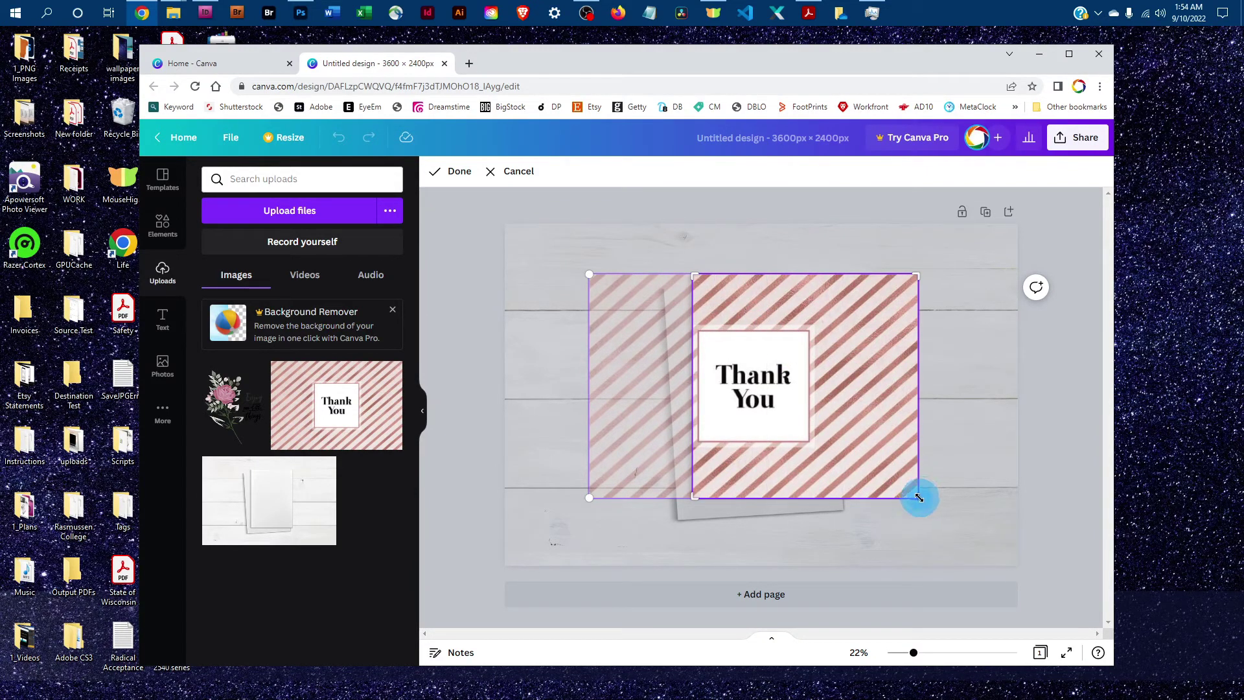
left_click_drag(919, 498, 851, 499)
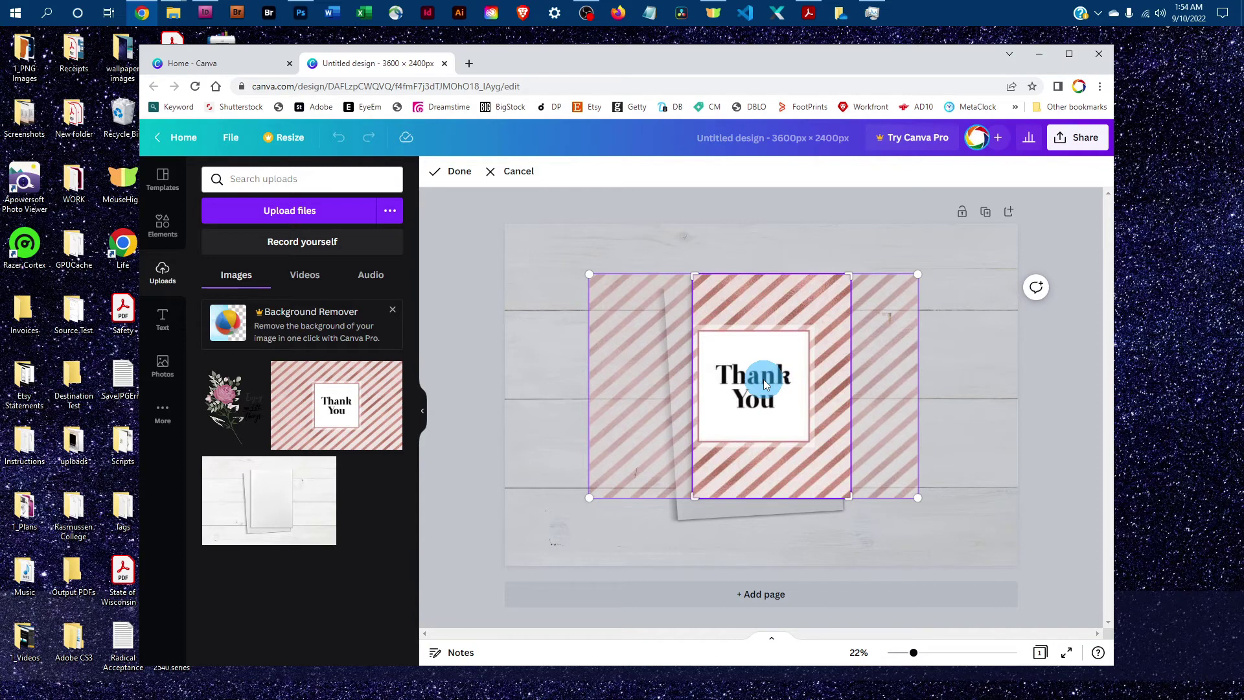
left_click_drag(763, 379, 787, 381)
left_click(459, 172)
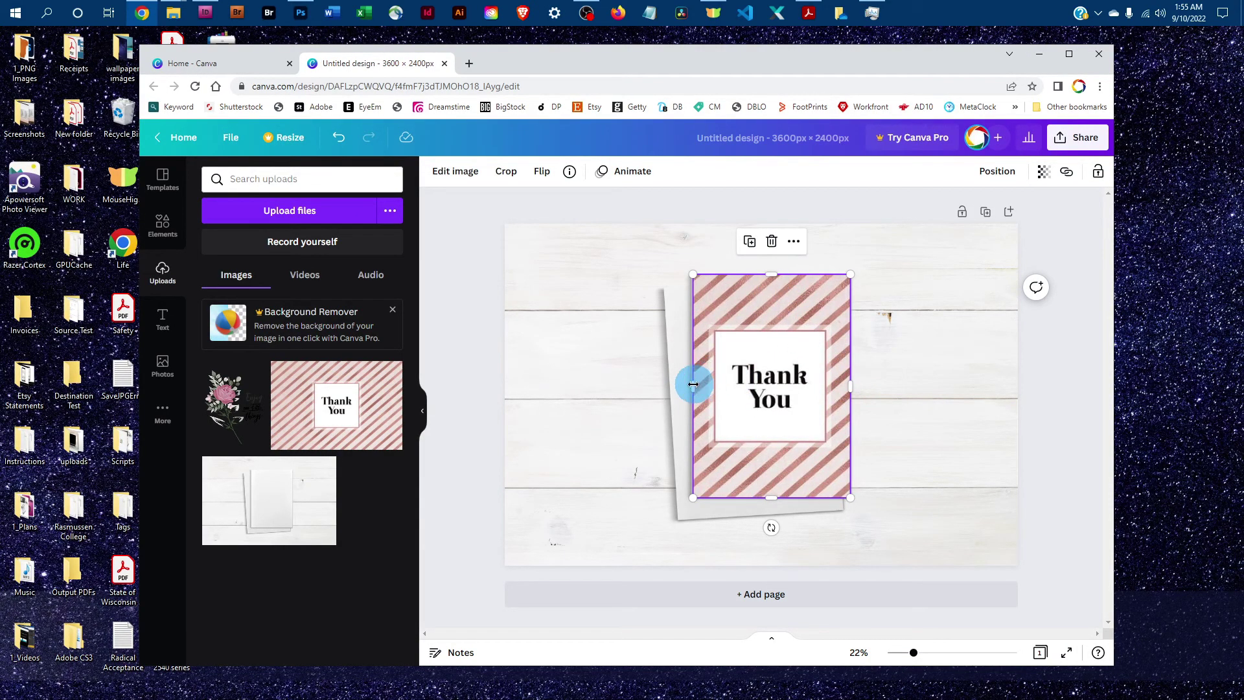
Step: Align the Thank You design's left edge with the mockup card and deselect it
left_click_drag(690, 385, 690, 385)
left_click(943, 374)
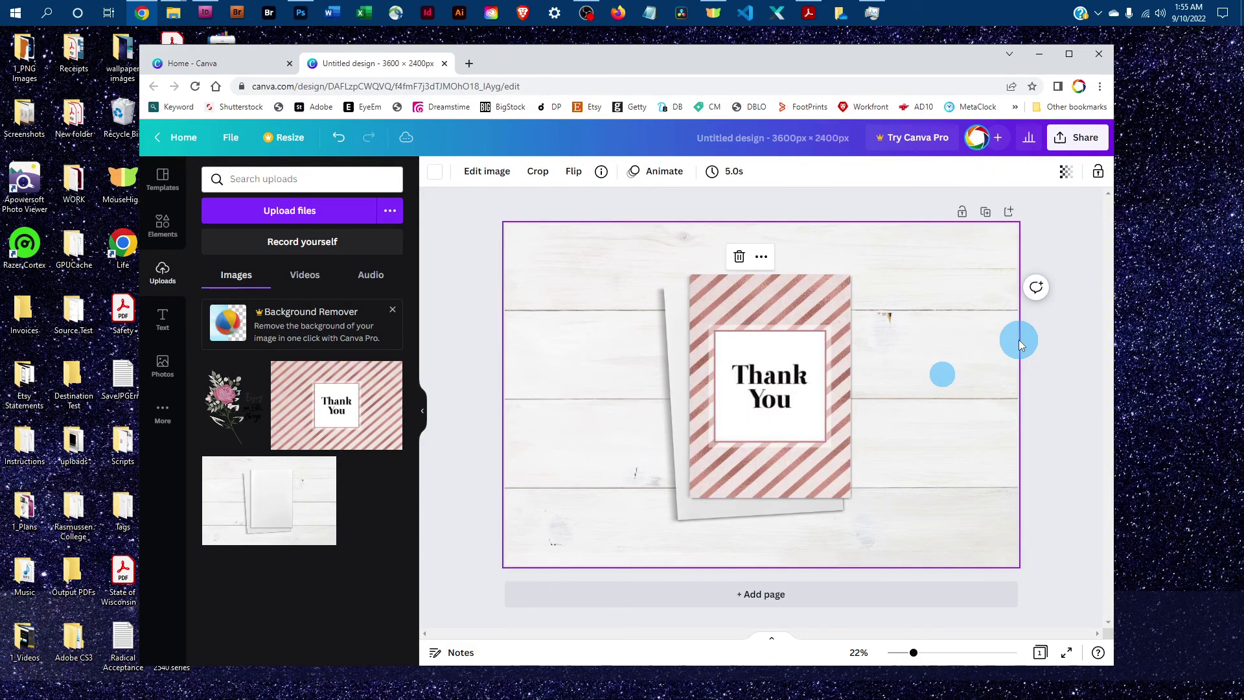